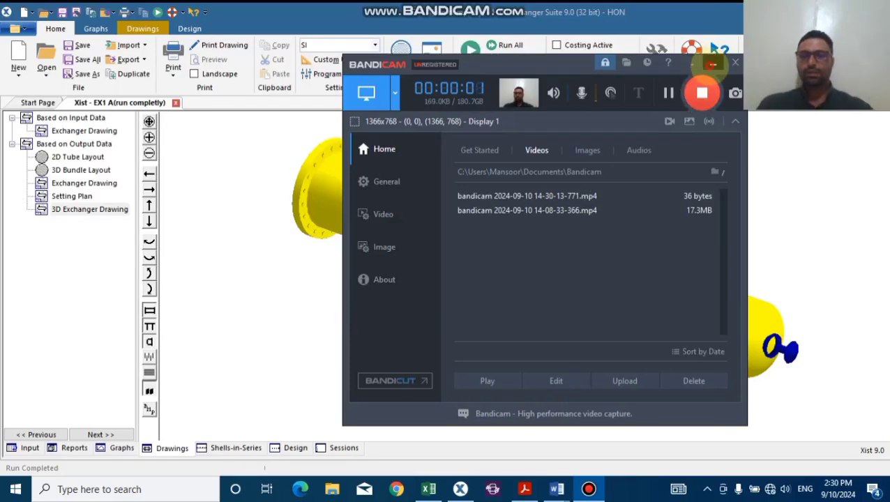
Display the EX1 2D tube layout and open it in the TLO Editor
left_click(712, 64)
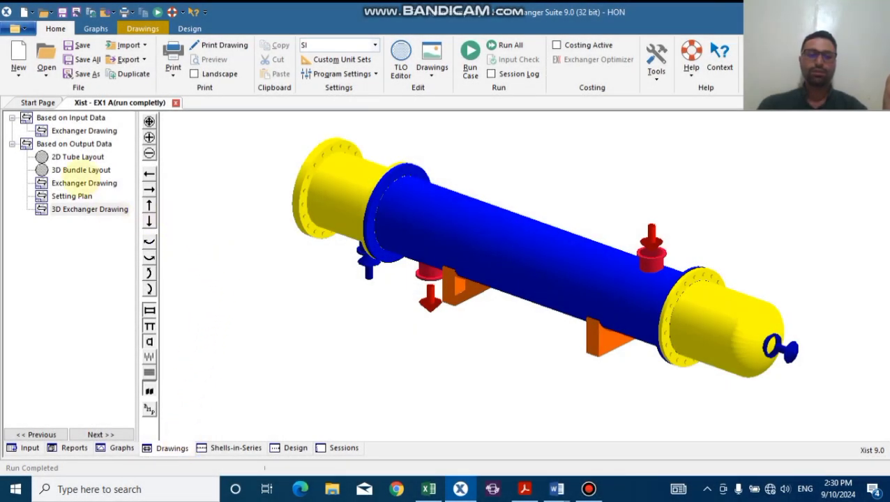
left_click(75, 157)
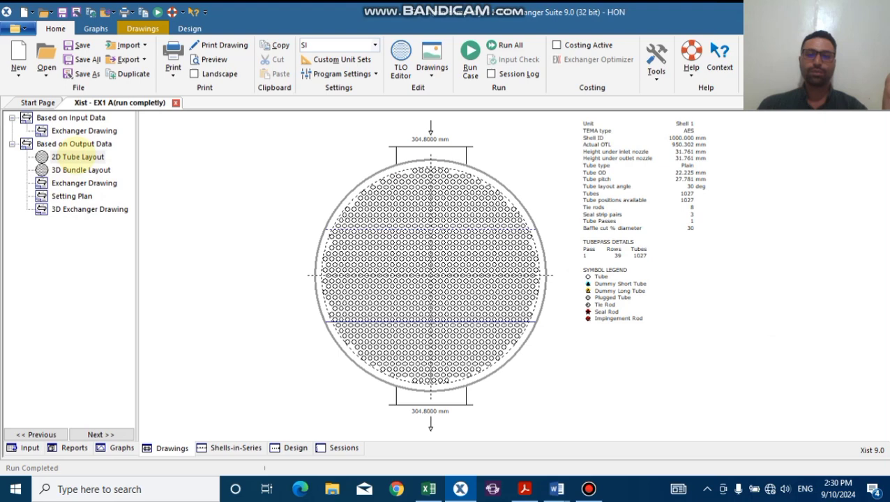
left_click(401, 61)
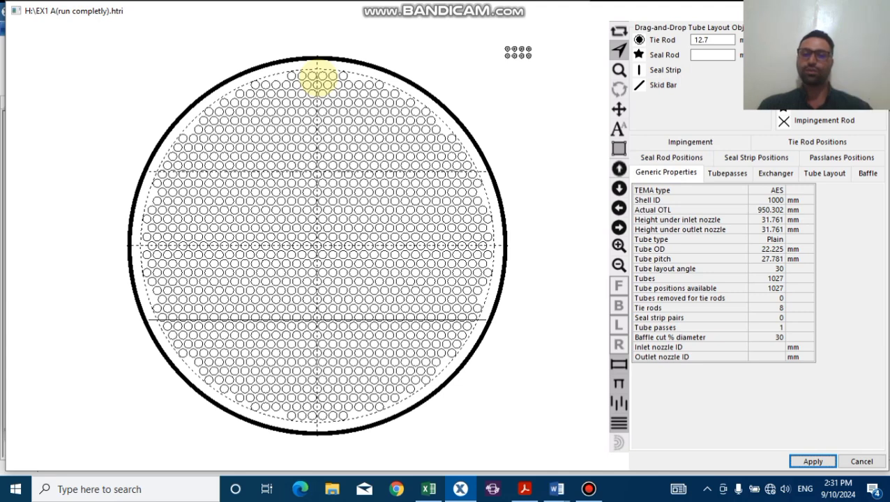
Select the six top-row tubes under the inlet nozzle and change them to Removed, leaving 1021 tubes
left_click(343, 76)
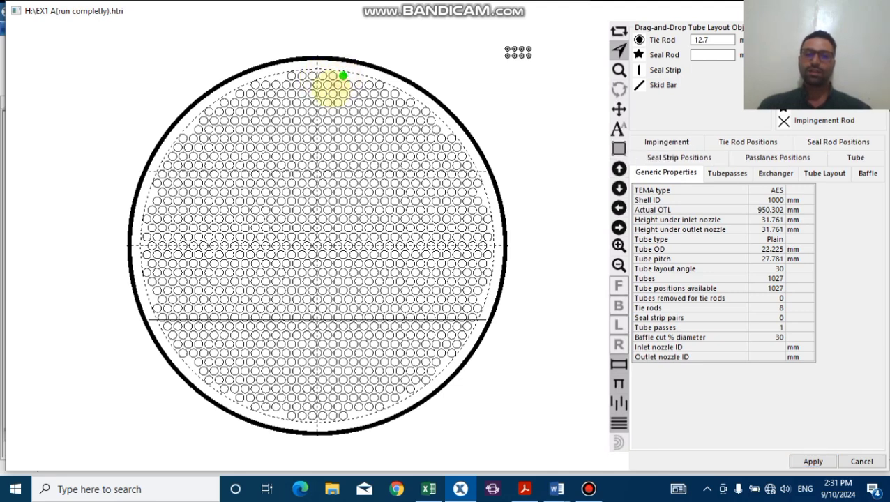
left_click(333, 75)
left_click(323, 76)
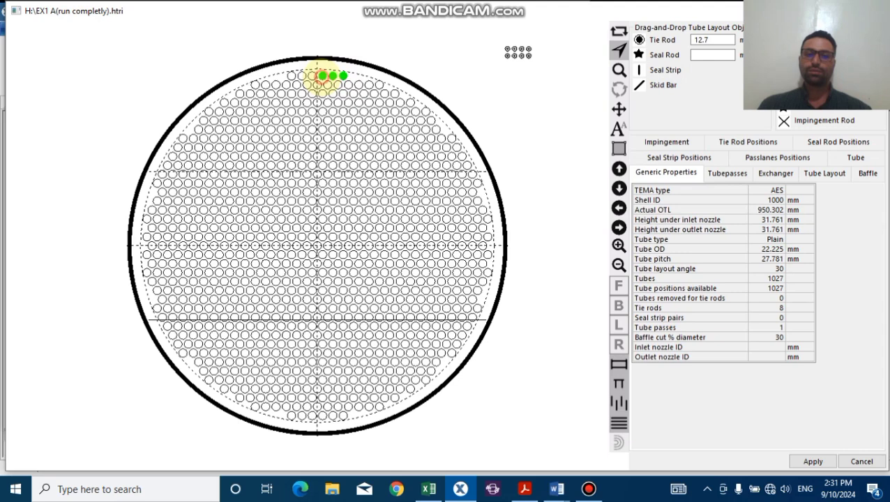
left_click(312, 75)
left_click(301, 75)
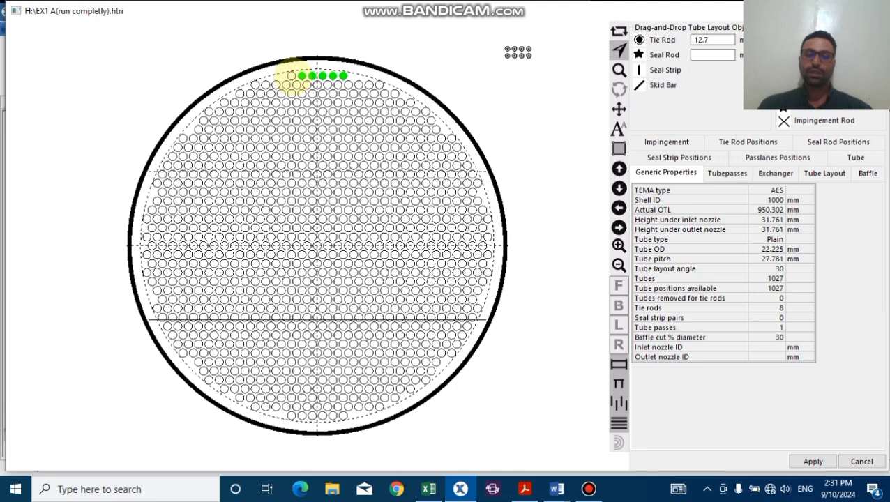
left_click(291, 76)
right_click(293, 77)
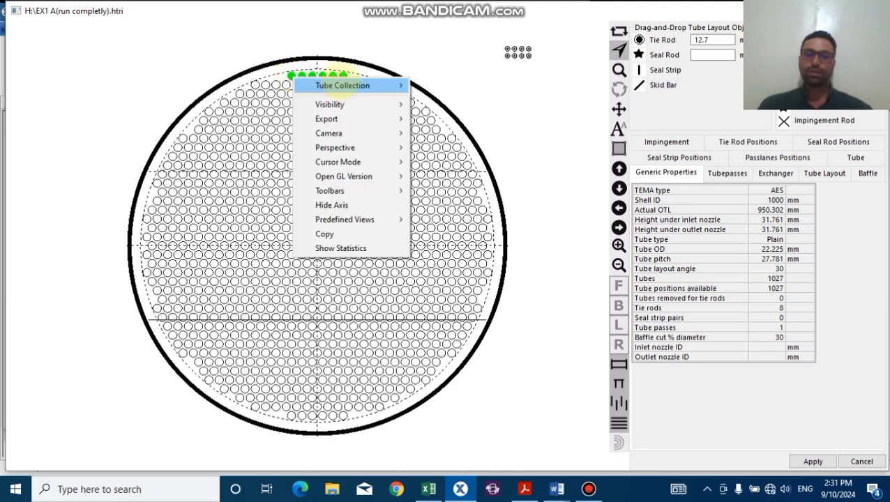
mouse_move(364, 84)
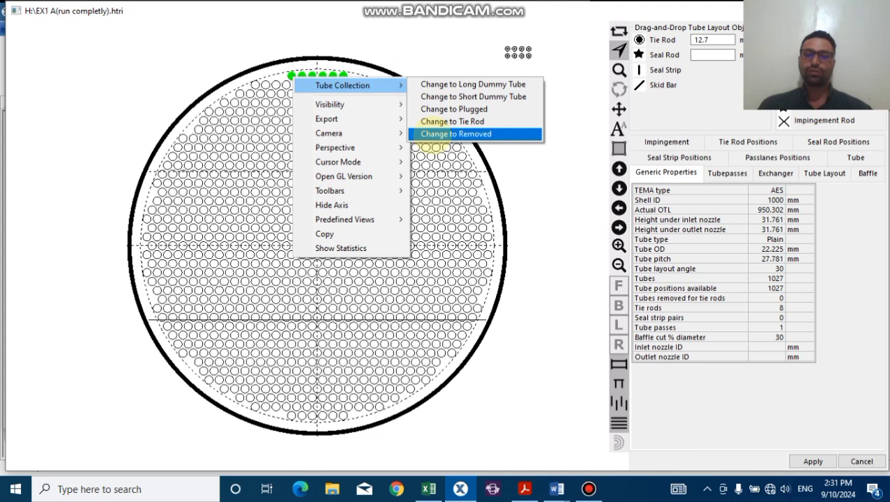
left_click(466, 137)
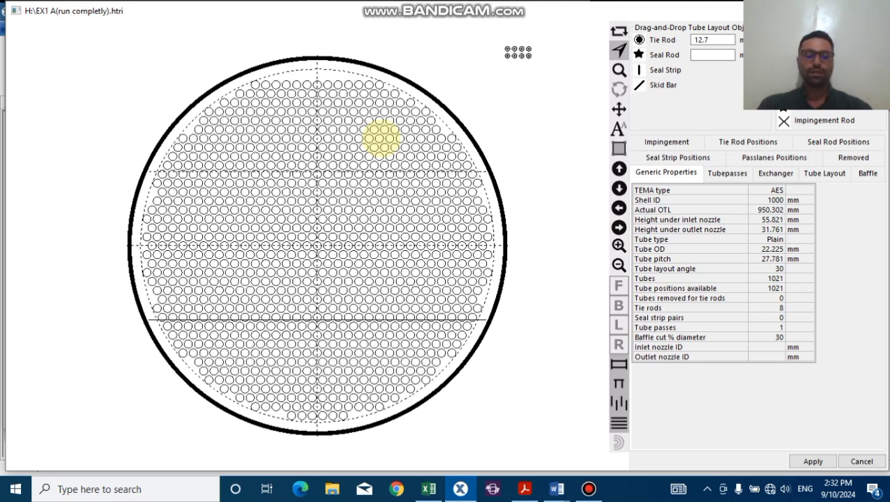
Select a cluster of tubes in the upper-right area of the bundle
left_click(380, 139)
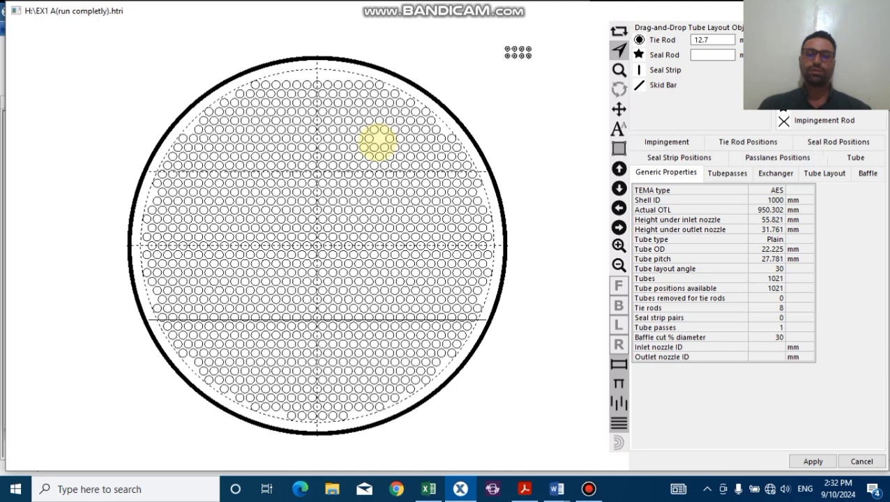
left_click(379, 139)
left_click(370, 138)
left_click(359, 138)
left_click(364, 129)
left_click(374, 129)
left_click(384, 129)
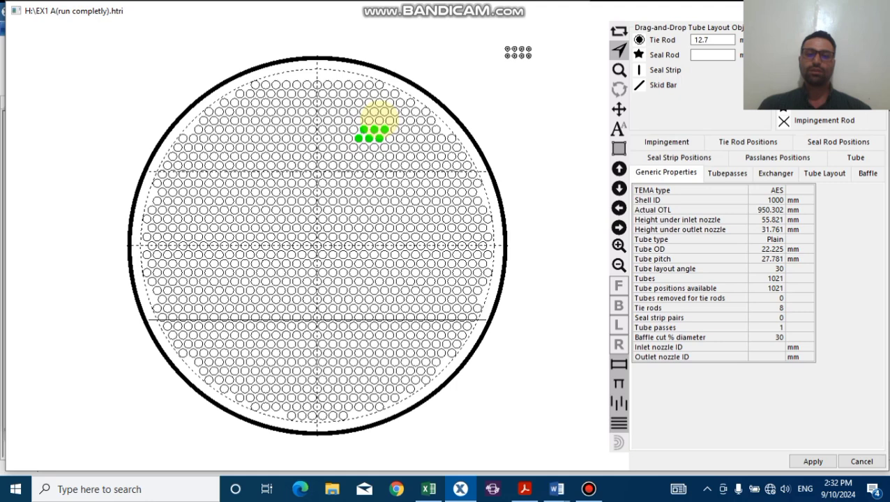
left_click(379, 120)
Add a three-tube group left of centre and a six-tube group near the centre to the selection
left_click(301, 183)
left_click(292, 183)
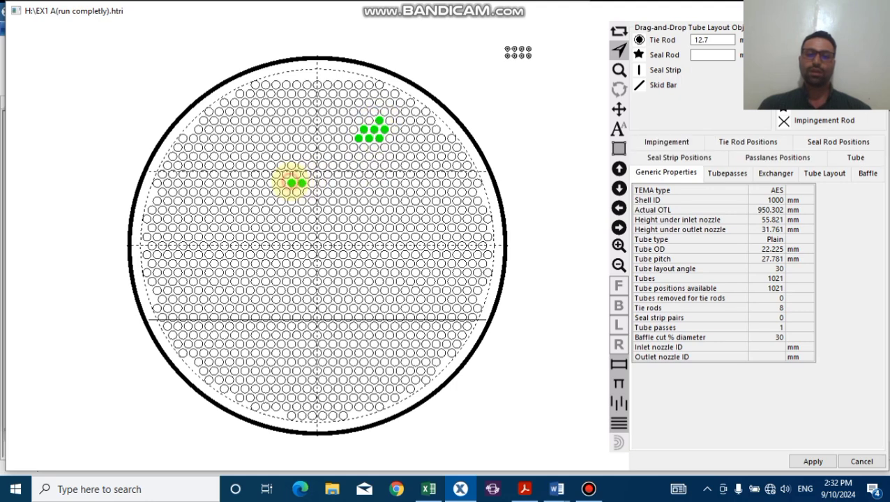
left_click(286, 192)
left_click(347, 228)
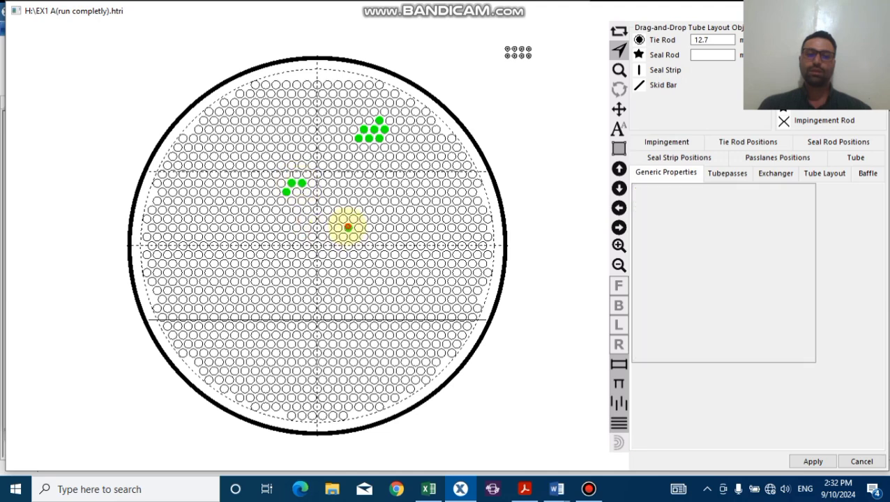
left_click(354, 219)
left_click(363, 219)
left_click(358, 228)
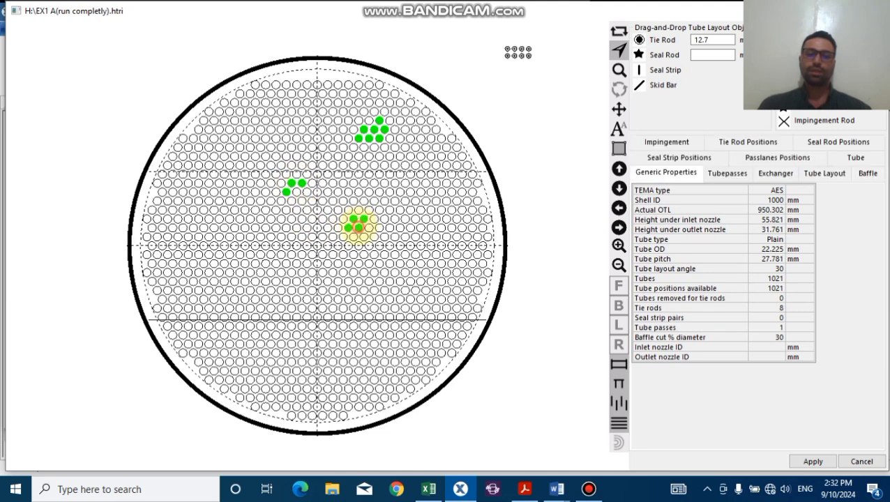
left_click(363, 237)
left_click(354, 238)
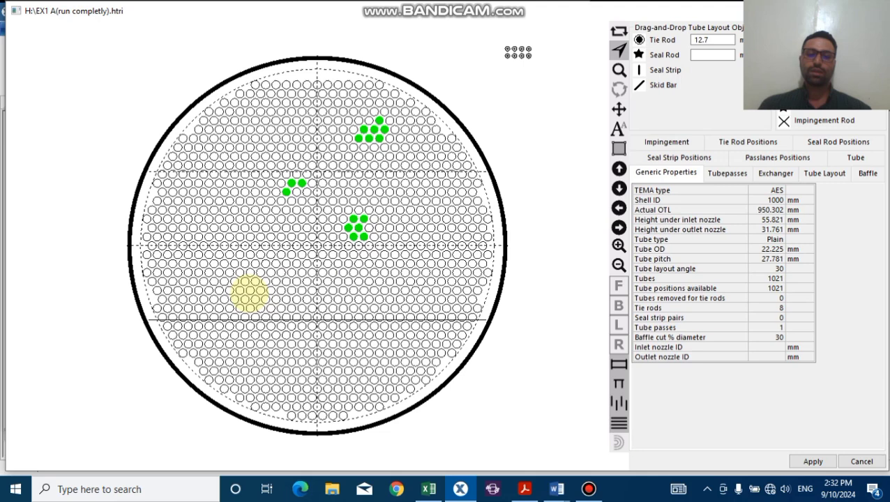
Add a lower-left tube pair and change all selected tubes to Plugged, leaving 1003 tubes
left_click(250, 290)
left_click(256, 298)
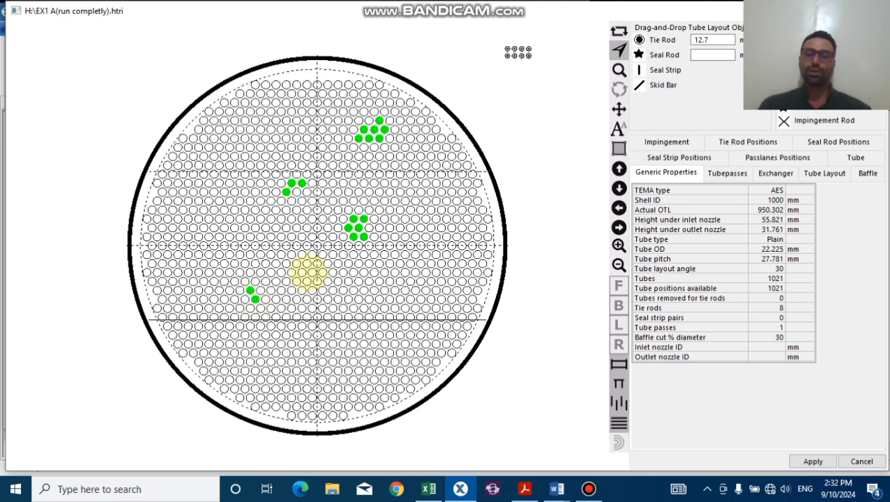
right_click(357, 228)
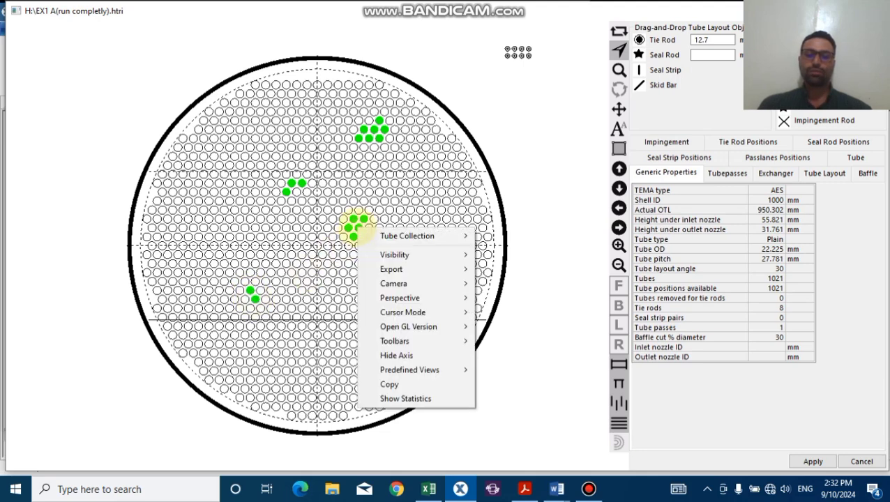
mouse_move(461, 235)
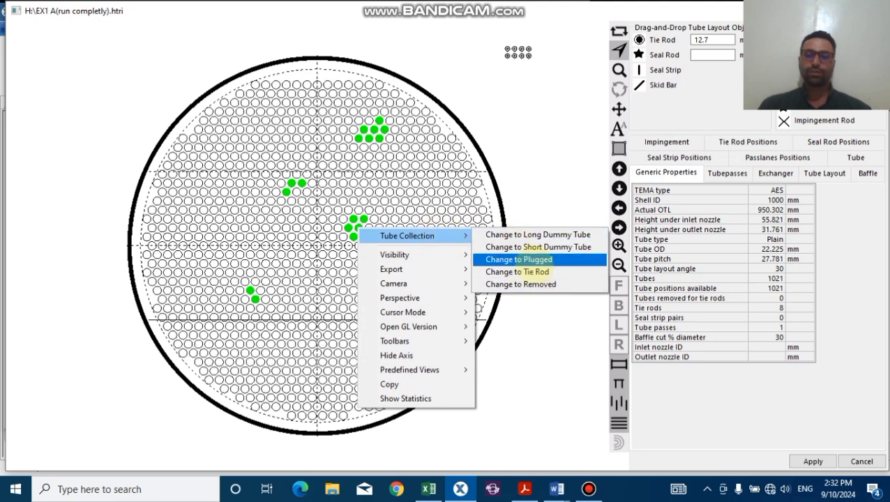
left_click(516, 260)
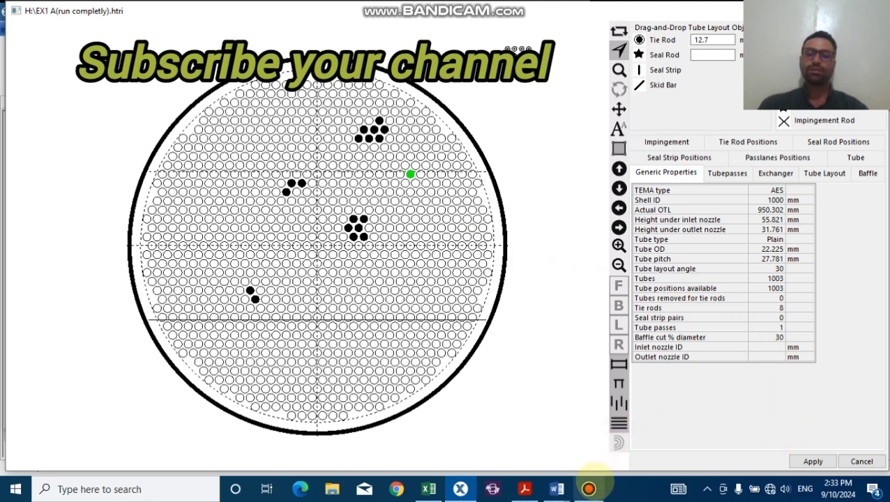
left_click(589, 489)
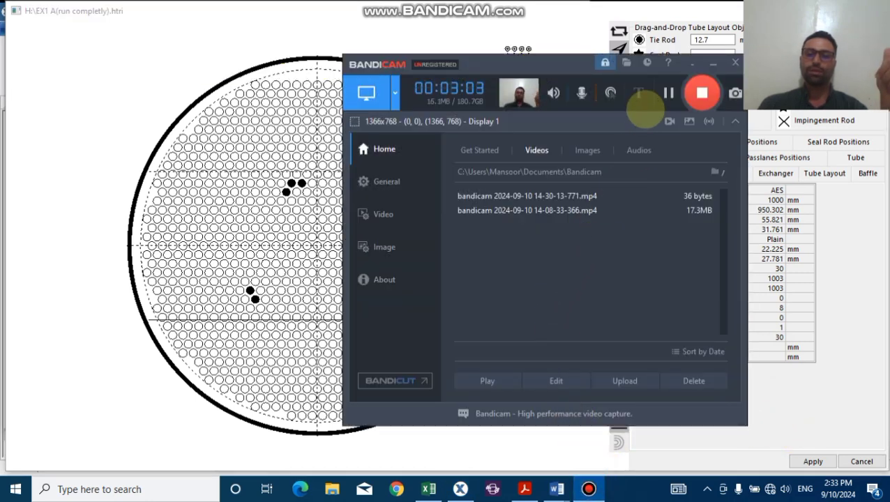